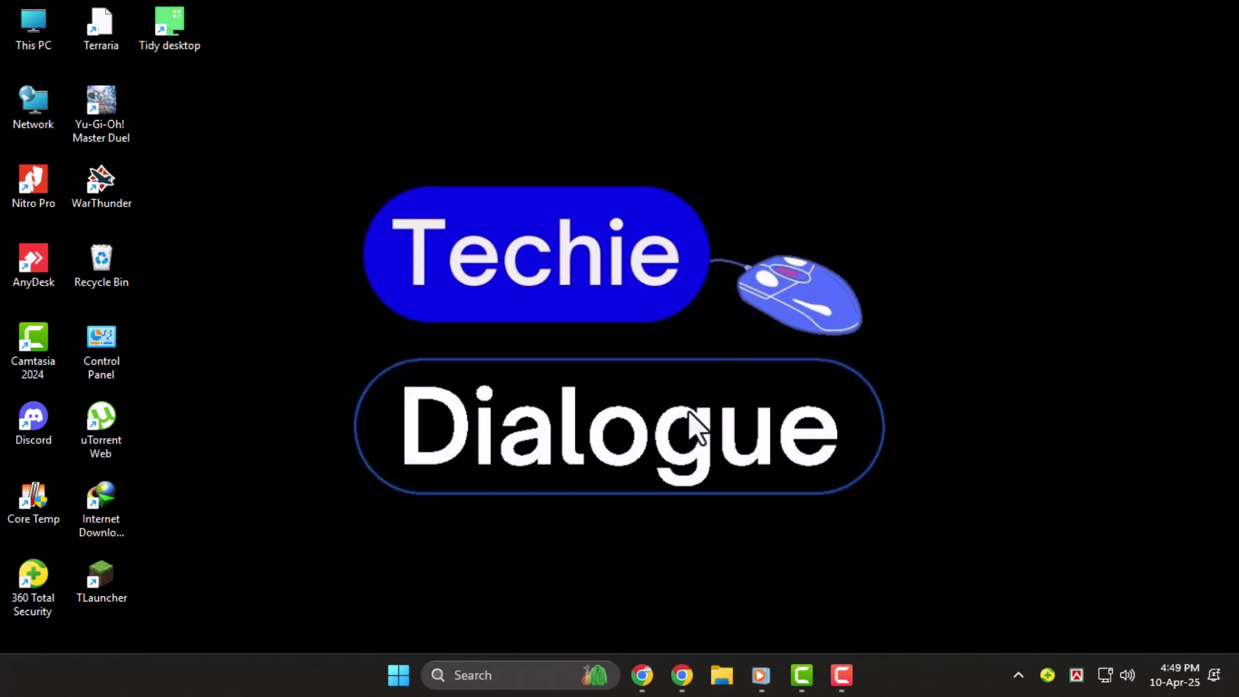
Step: Open Device Manager from Start and uninstall the Nitro PDF Creator (Pro 12) device under Print queues
{"action": "left_click", "coordinate": [397, 674]}
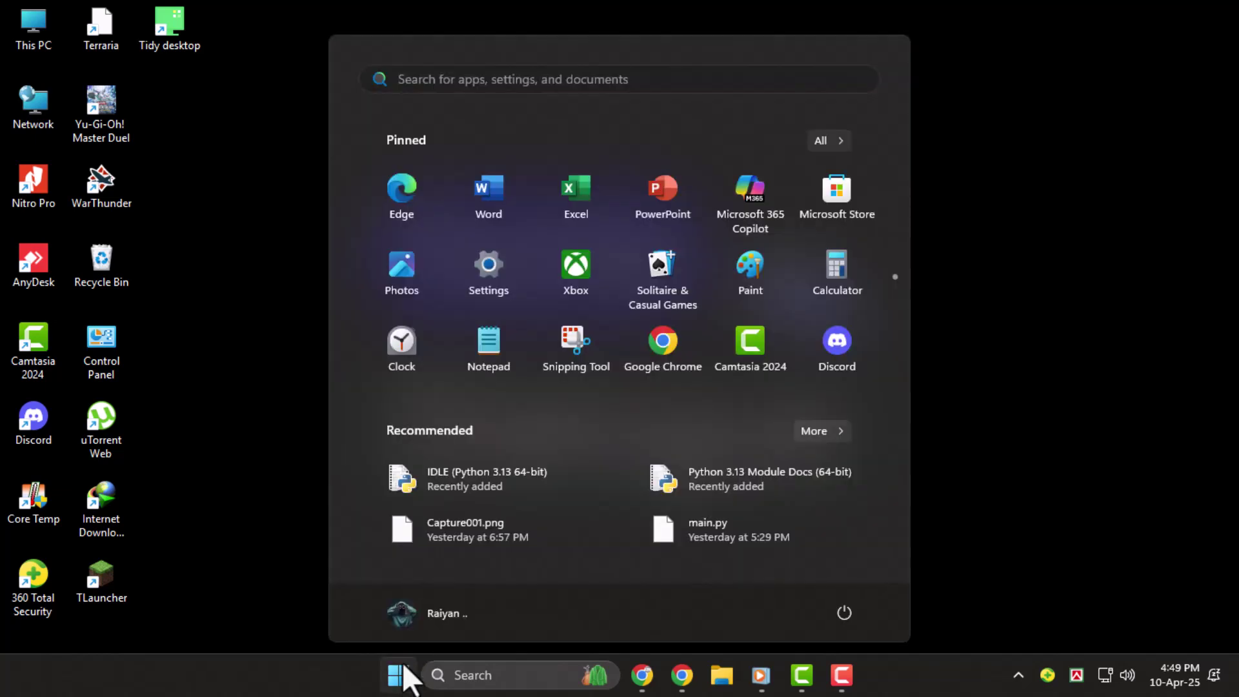
{"action": "type", "text": "dev"}
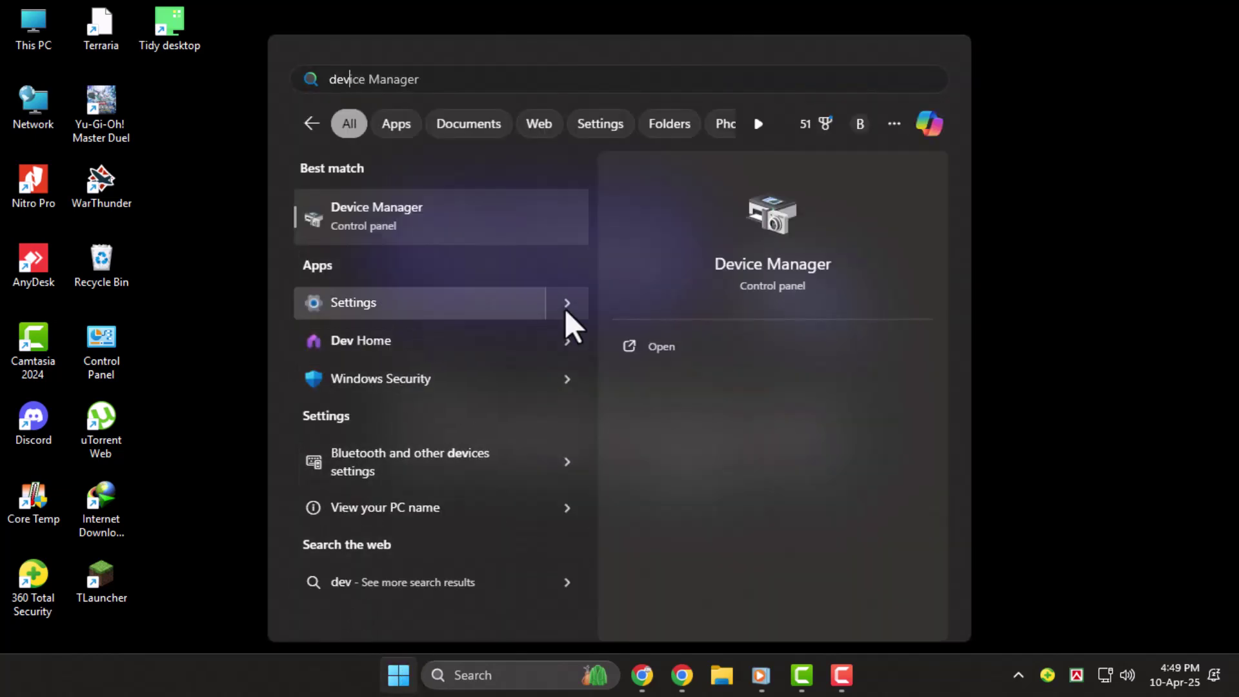
{"action": "left_click", "coordinate": [668, 351]}
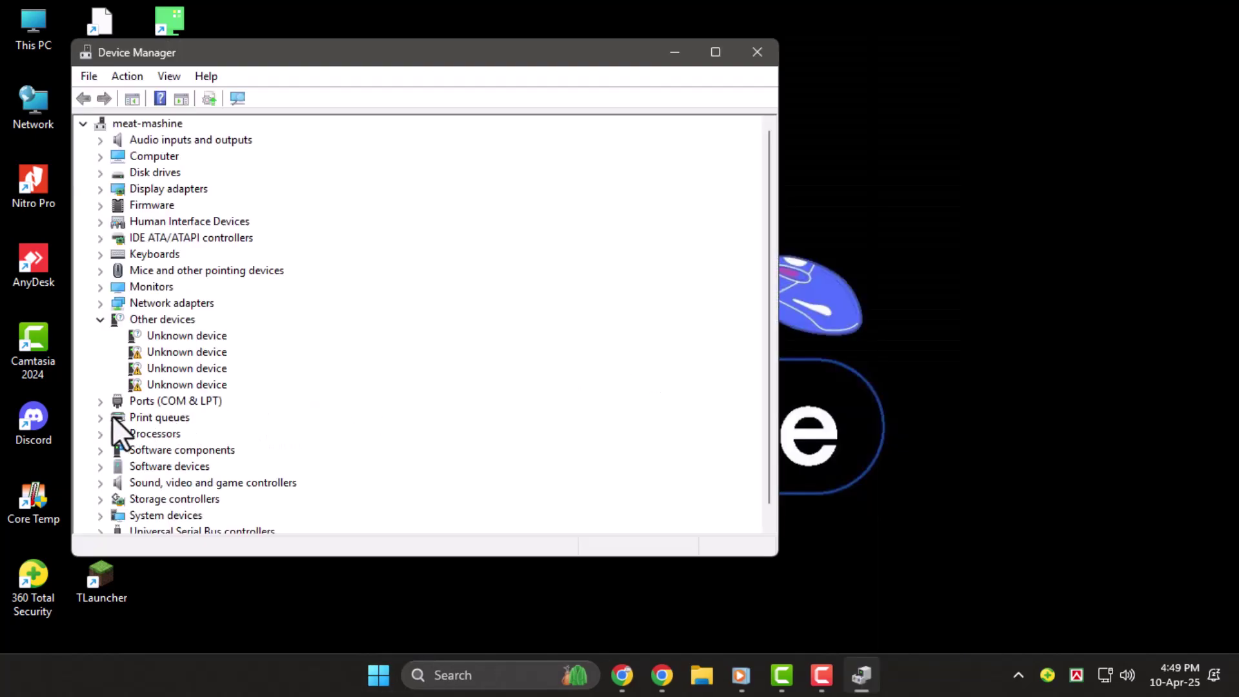
{"action": "left_click", "coordinate": [101, 416]}
{"action": "left_click", "coordinate": [143, 449]}
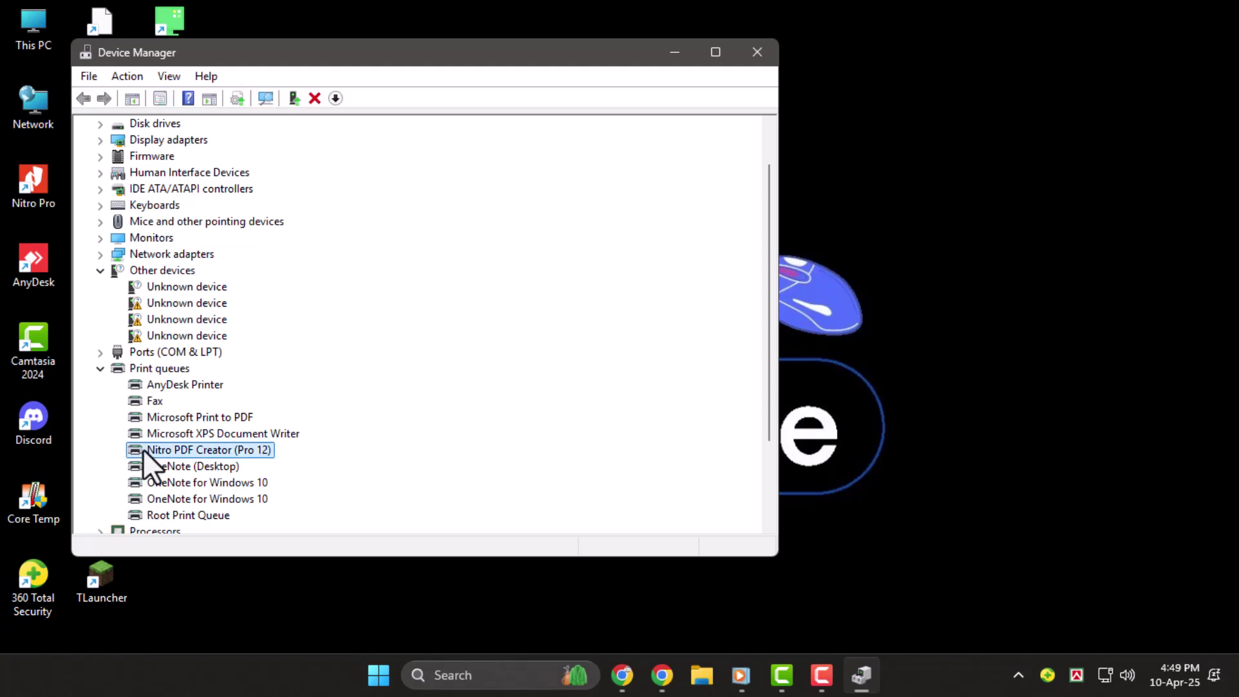
{"action": "right_click", "coordinate": [142, 448]}
{"action": "left_click", "coordinate": [208, 503]}
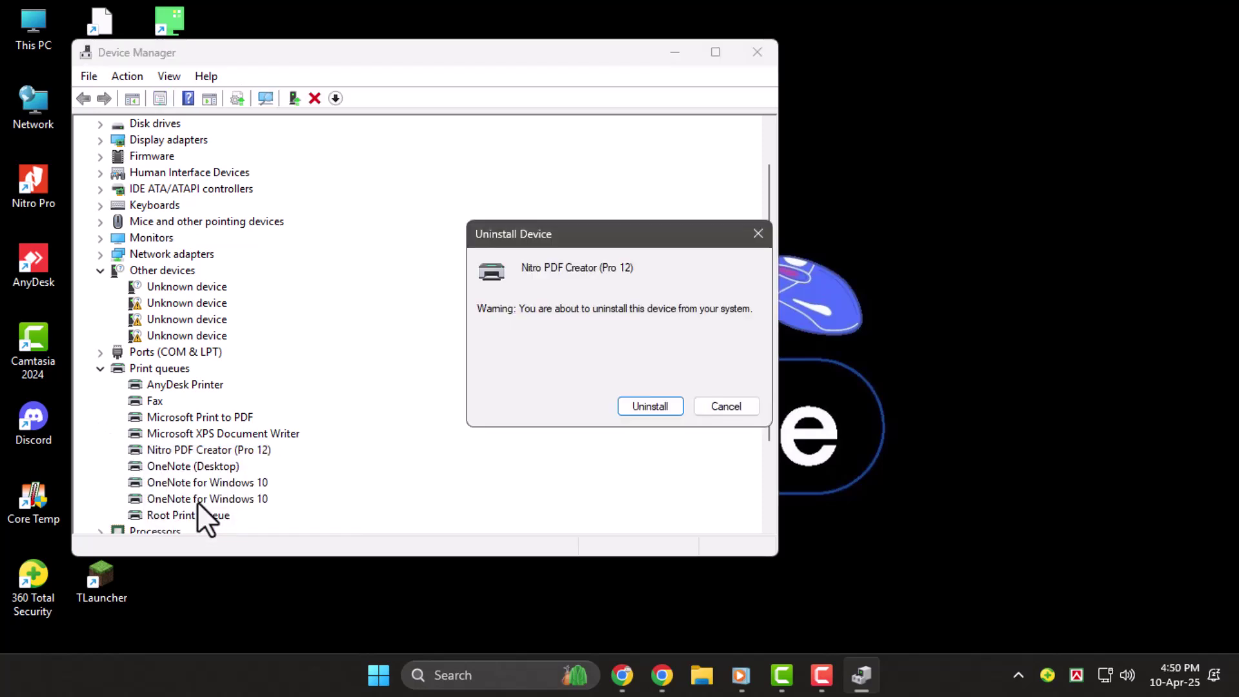
{"action": "left_click", "coordinate": [650, 406]}
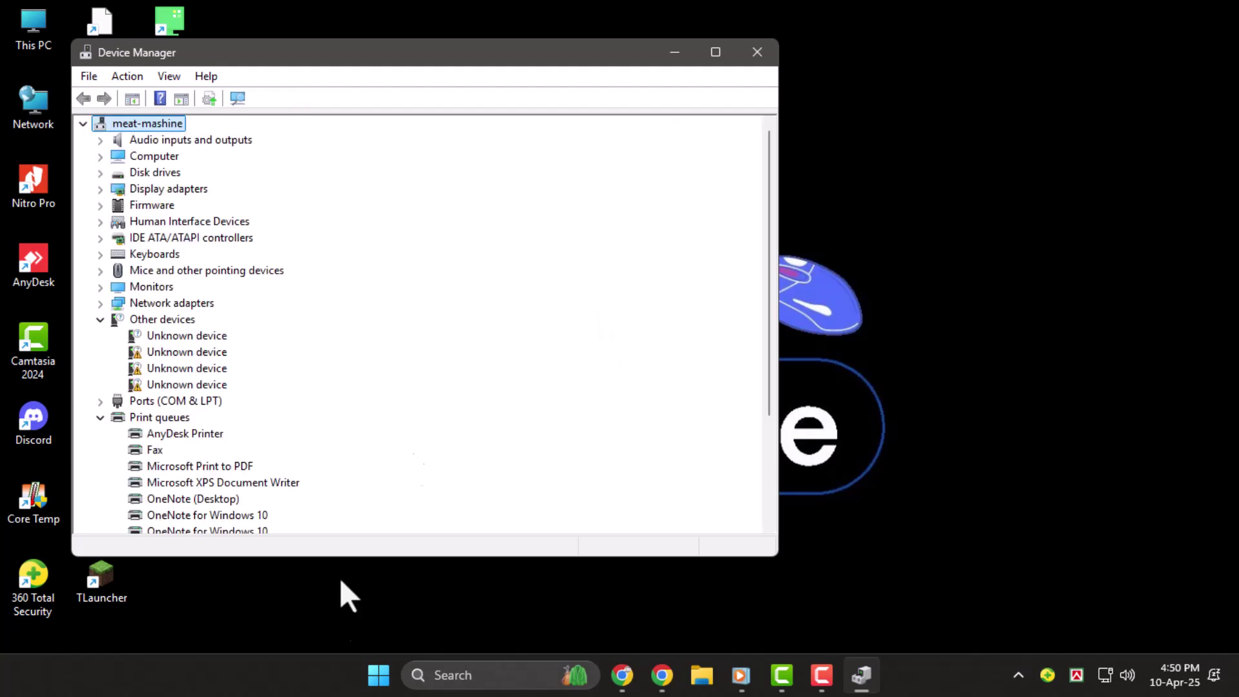
Step: Open and dismiss the Start power options, then close the Device Manager window
{"action": "left_click", "coordinate": [379, 675]}
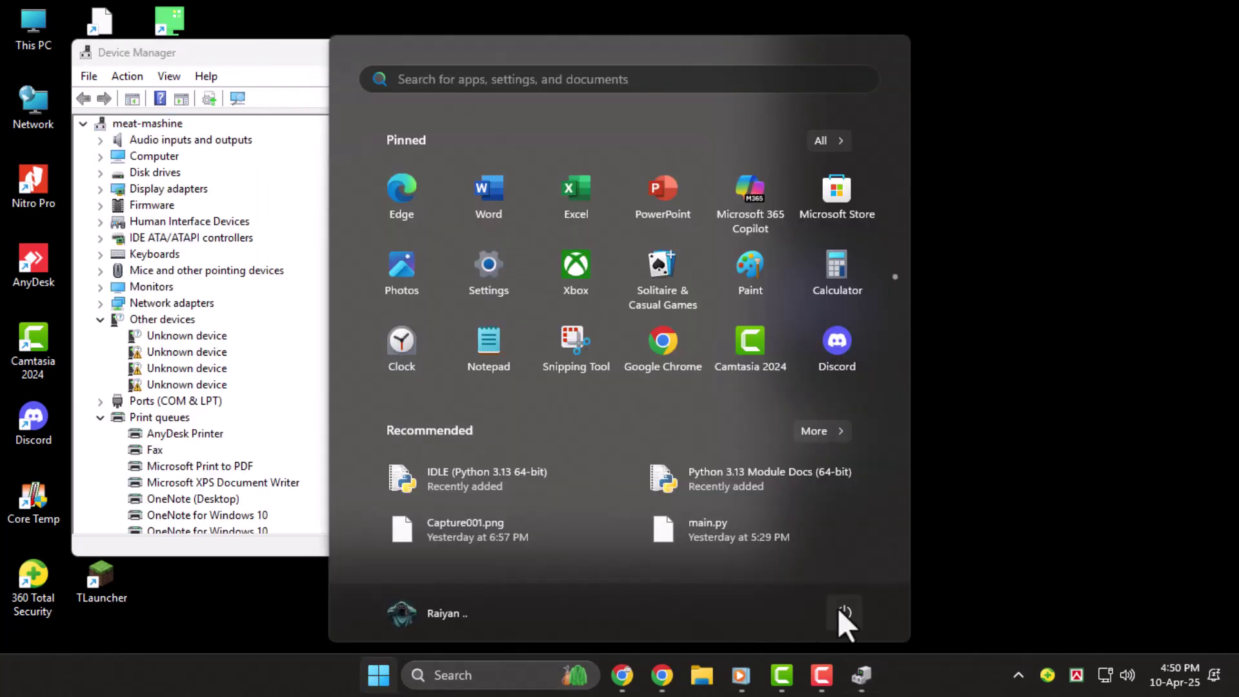
{"action": "left_click", "coordinate": [845, 612]}
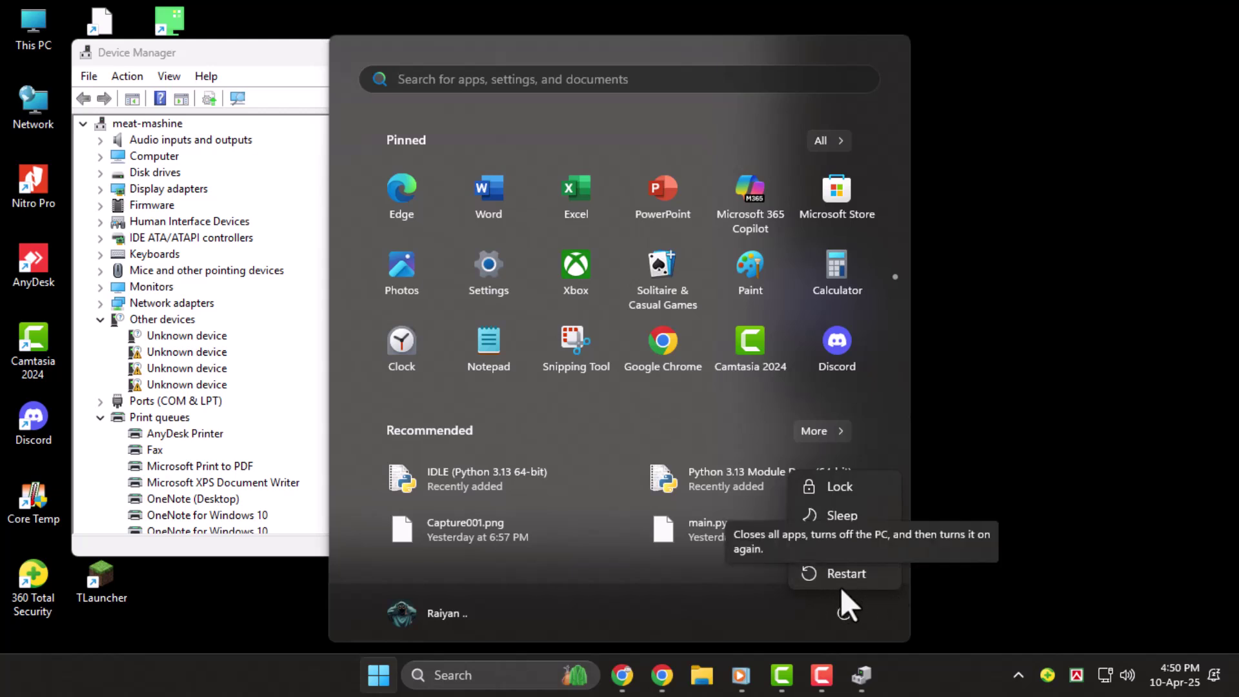
{"action": "left_click", "coordinate": [846, 573]}
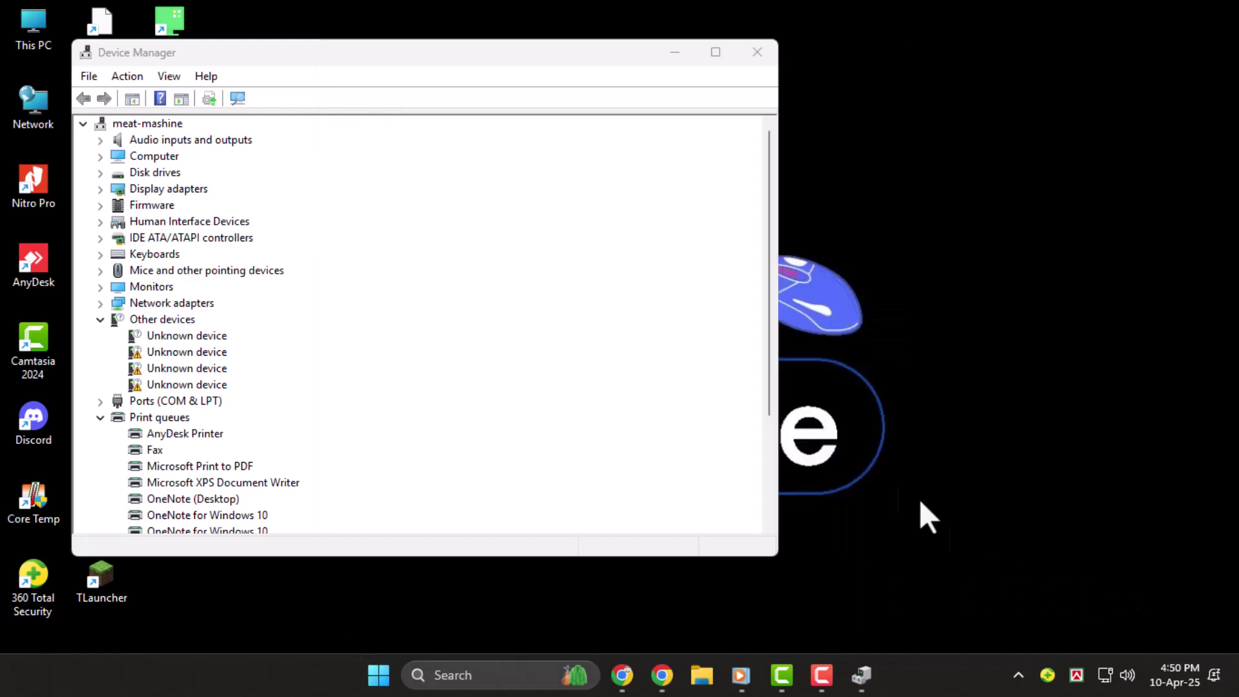
{"action": "left_click", "coordinate": [756, 51]}
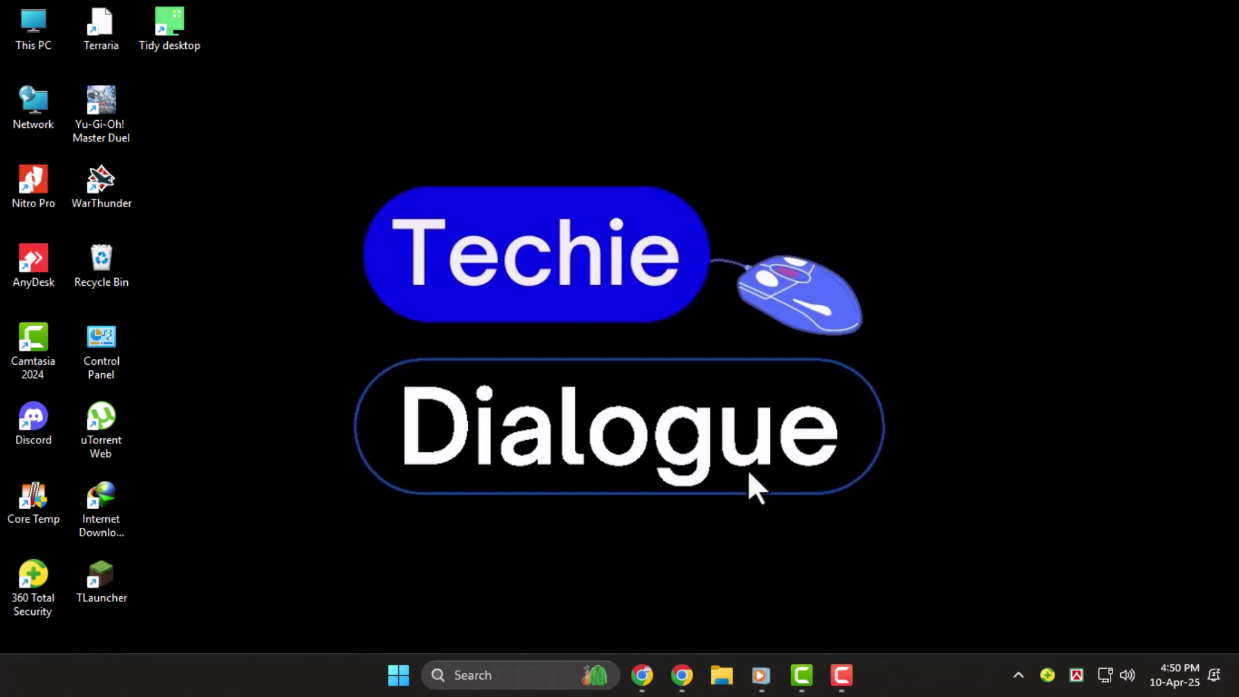
Step: In Printers & scanners, cancel the add-printer wizard and switch off 'Let Windows manage my default printer'
{"action": "left_click", "coordinate": [400, 674]}
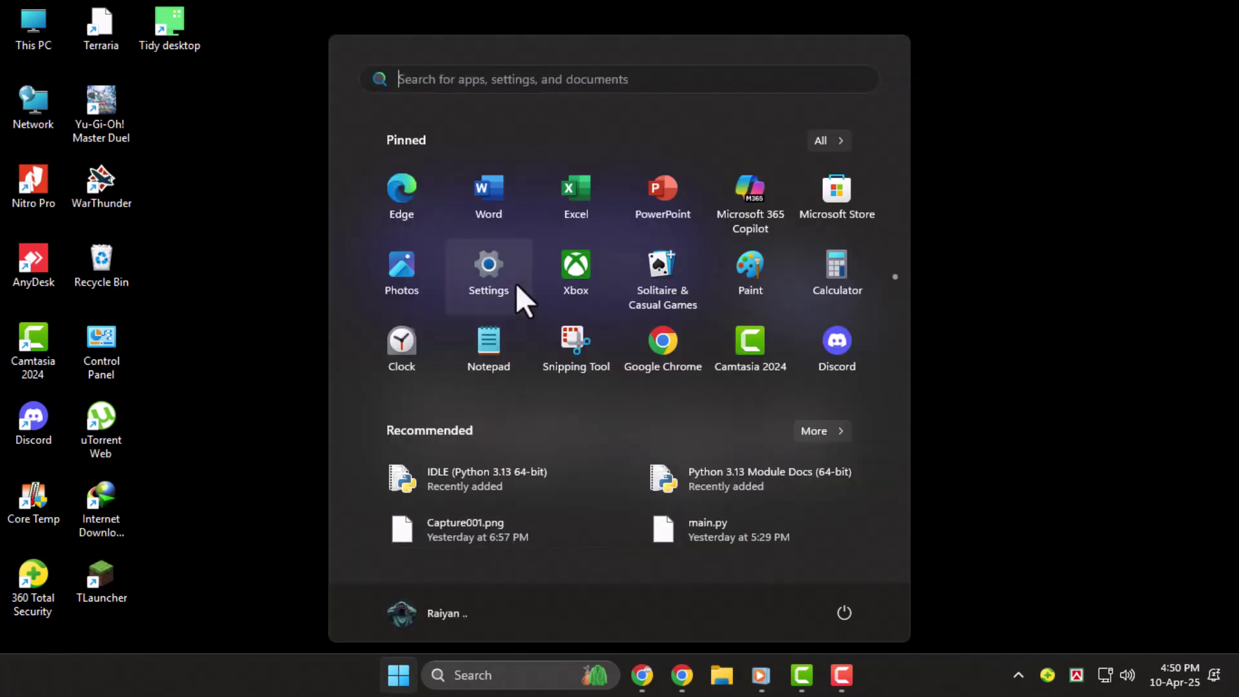
{"action": "type", "text": "printers & scanners"}
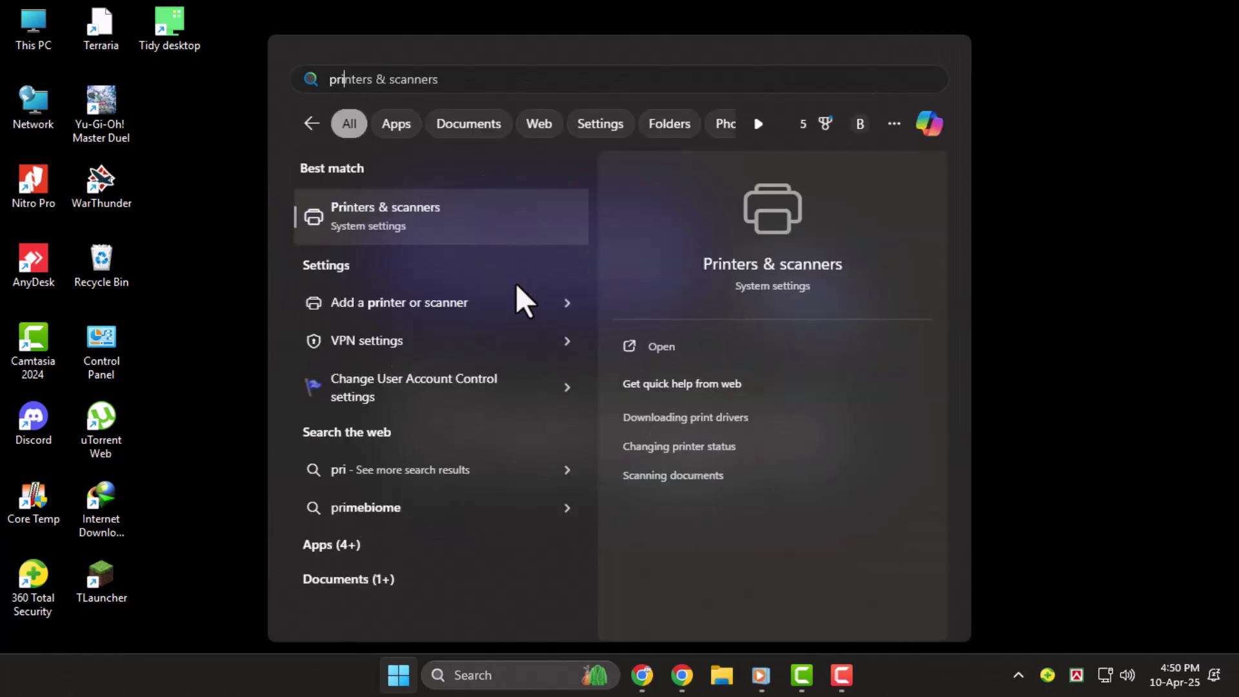
{"action": "left_click", "coordinate": [662, 347]}
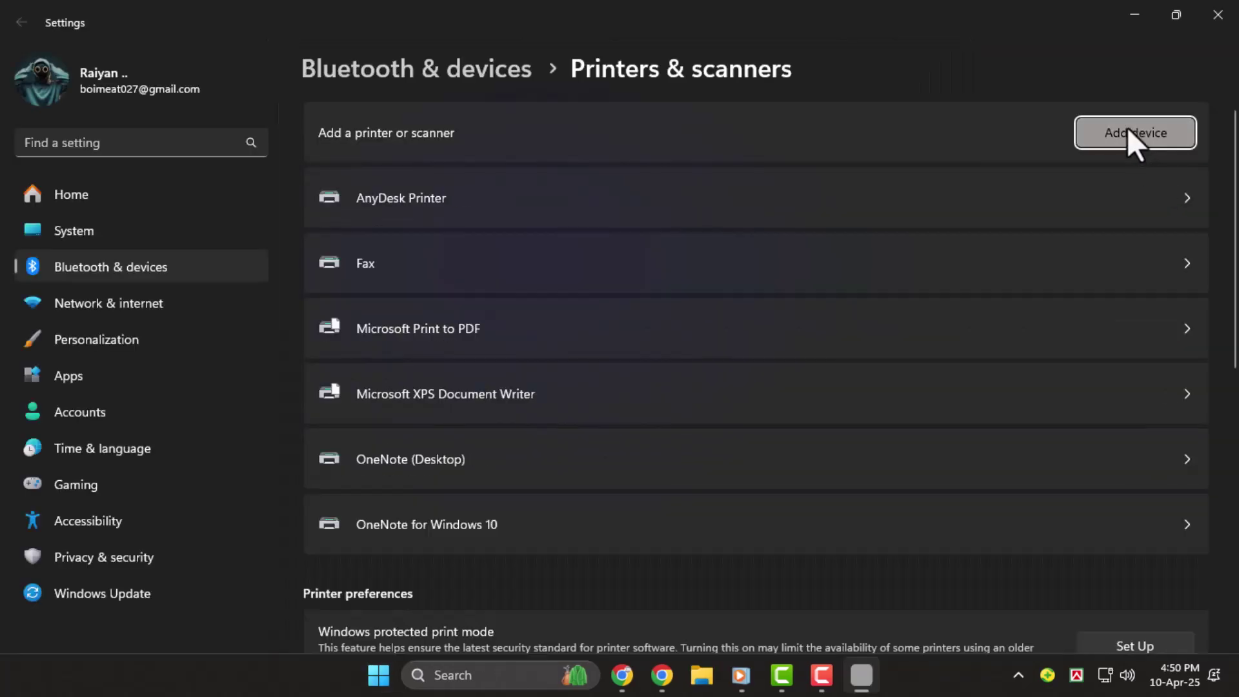
{"action": "left_click", "coordinate": [1127, 127]}
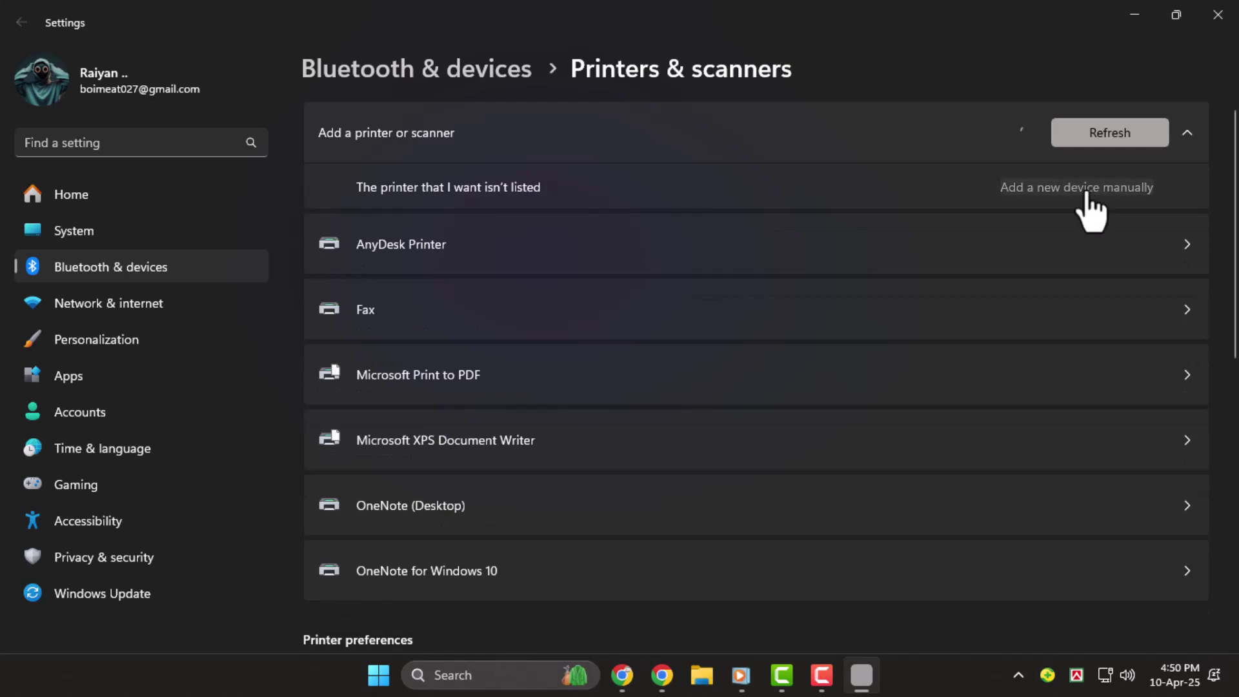
{"action": "left_click", "coordinate": [1037, 194]}
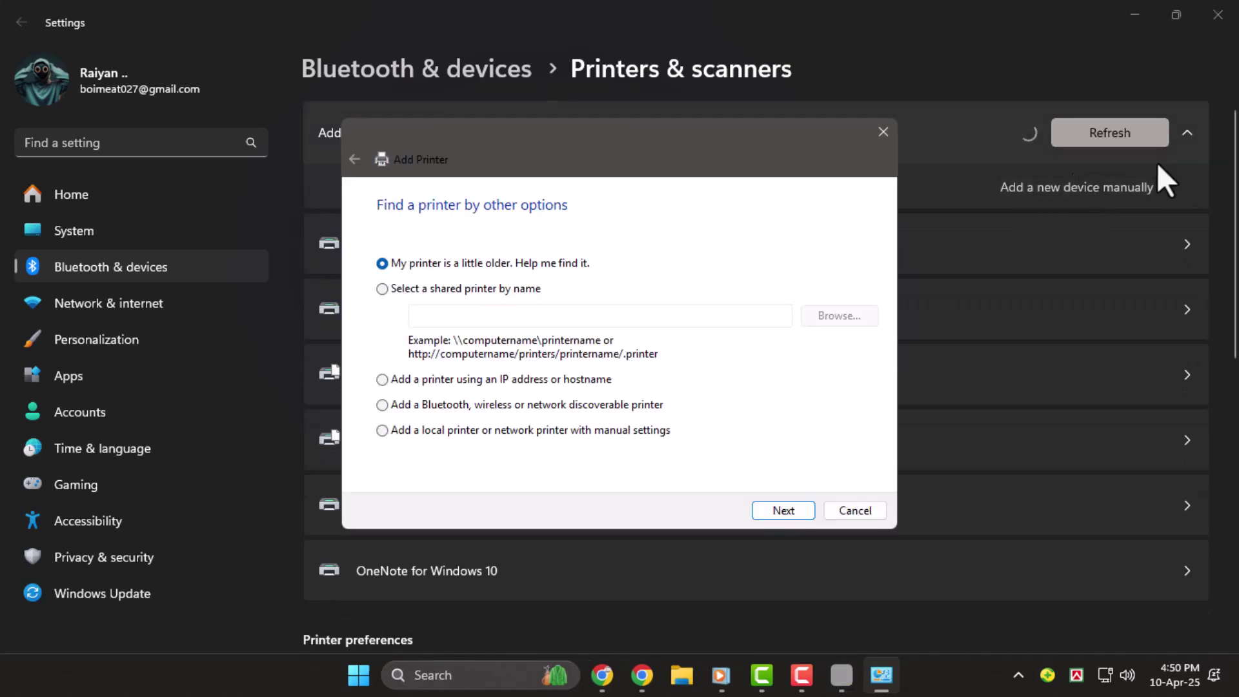
{"action": "left_click", "coordinate": [884, 131]}
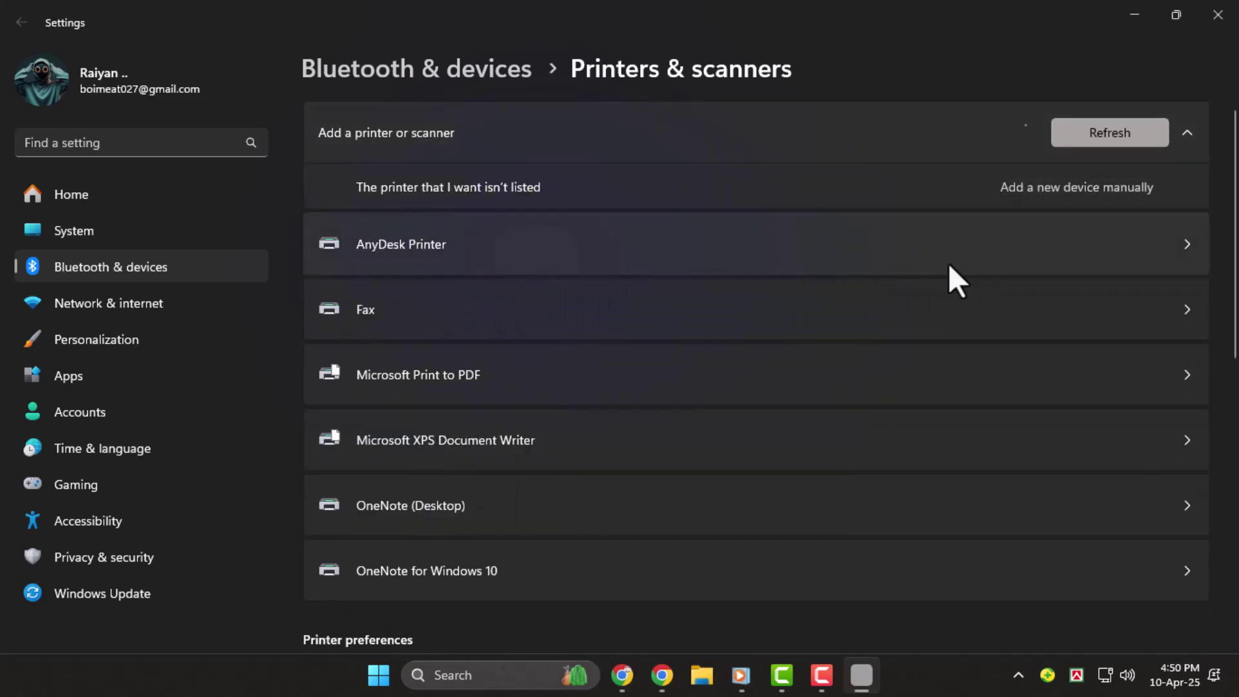
{"action": "scroll", "coordinate": [944, 271], "scroll_direction": "down", "scroll_amount": 5}
{"action": "scroll", "coordinate": [1017, 407], "scroll_direction": "down", "scroll_amount": 3}
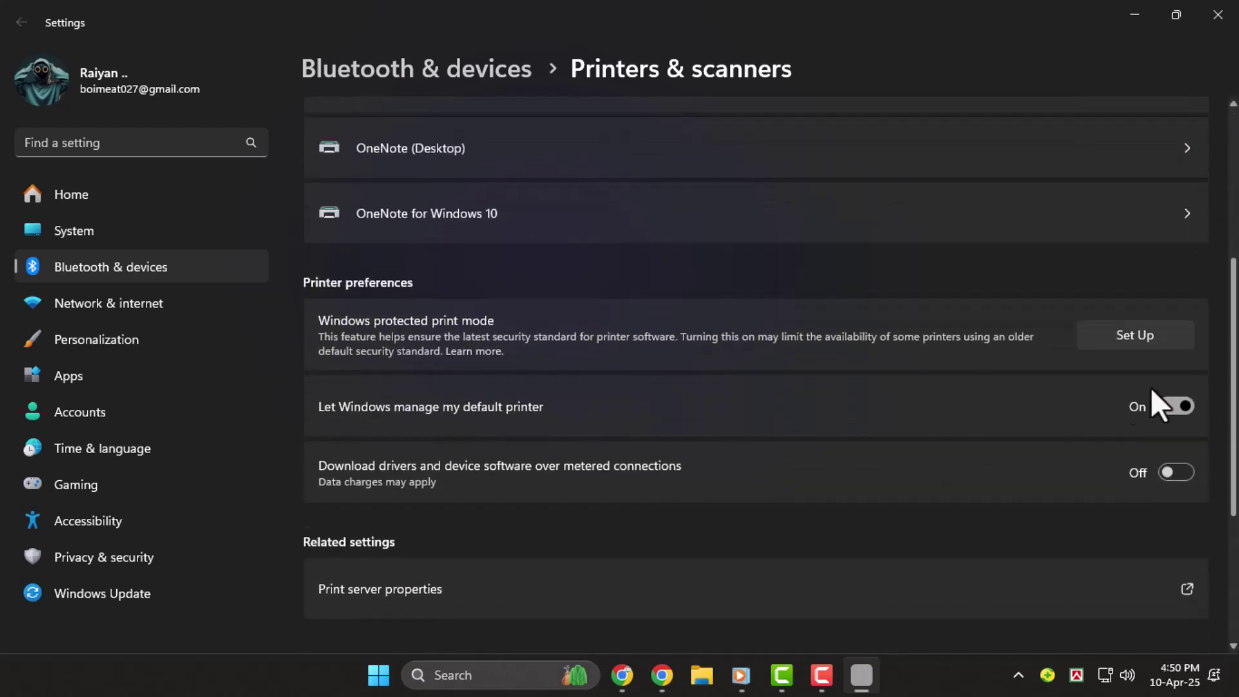
{"action": "left_click", "coordinate": [1177, 407]}
{"action": "scroll", "coordinate": [1152, 406], "scroll_direction": "up", "scroll_amount": 6}
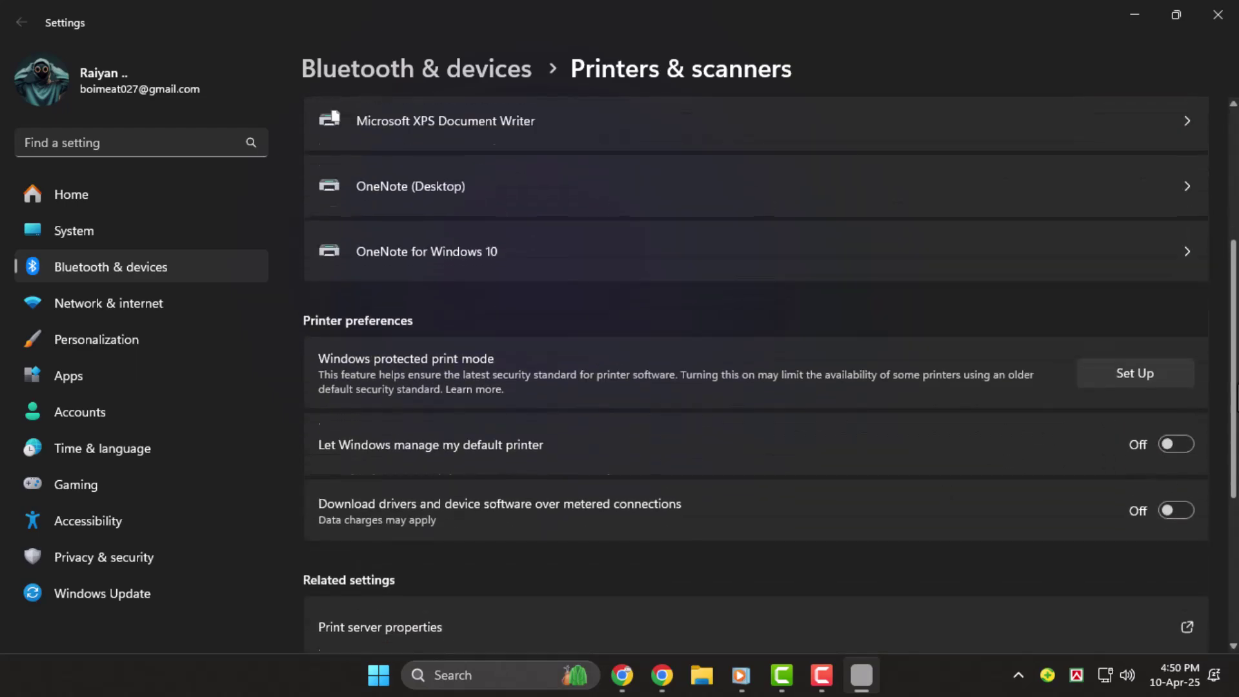
Step: Choose 'Set as default' on the AnyDesk Printer details page, then close the Settings window
{"action": "left_click", "coordinate": [1045, 201]}
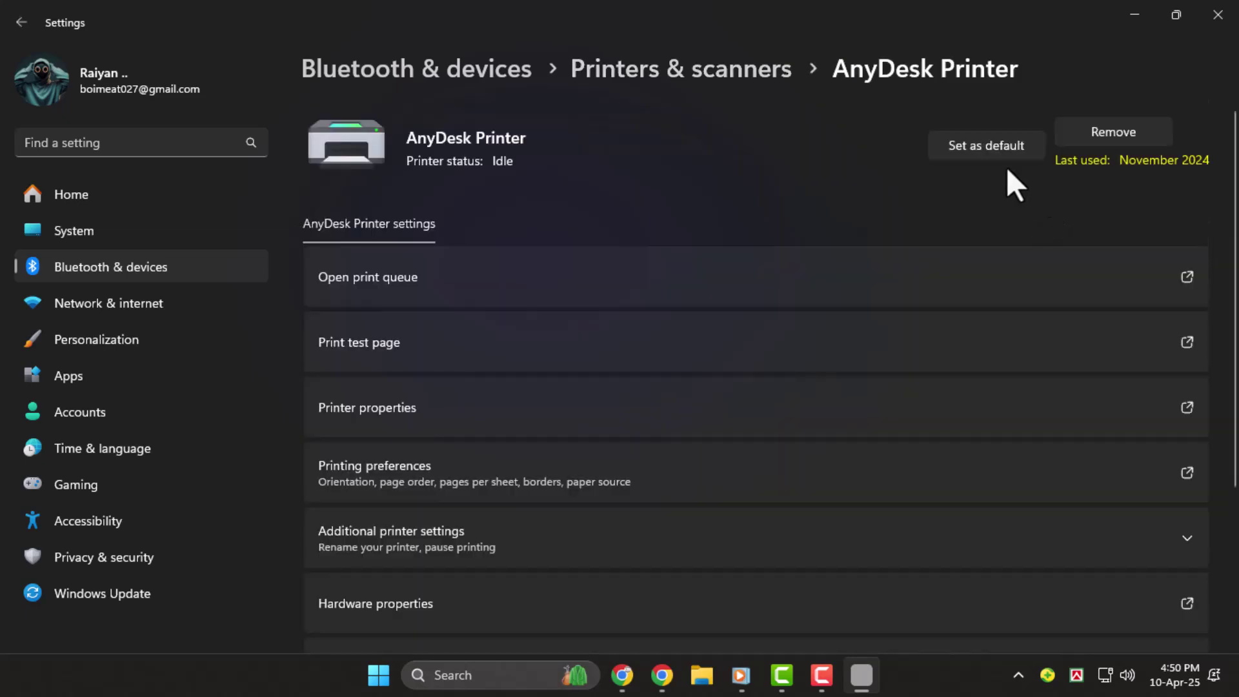
{"action": "left_click", "coordinate": [986, 146]}
{"action": "left_click", "coordinate": [1219, 16]}
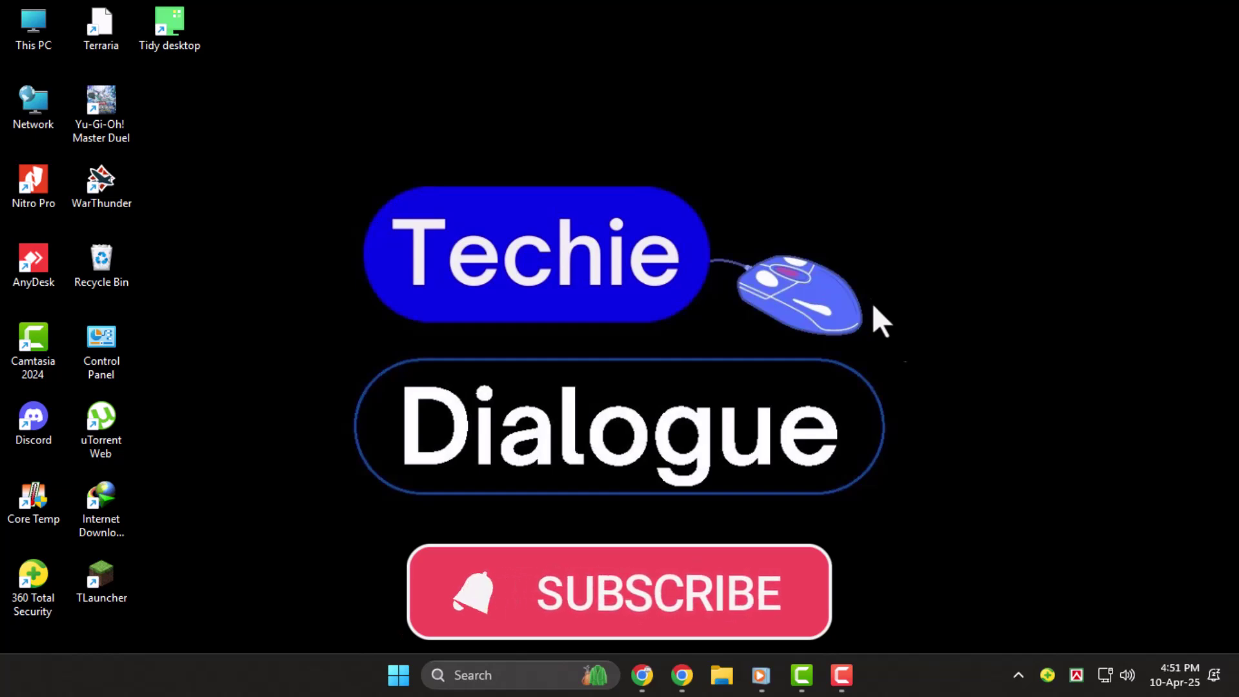
{"action": "left_click", "coordinate": [842, 676]}
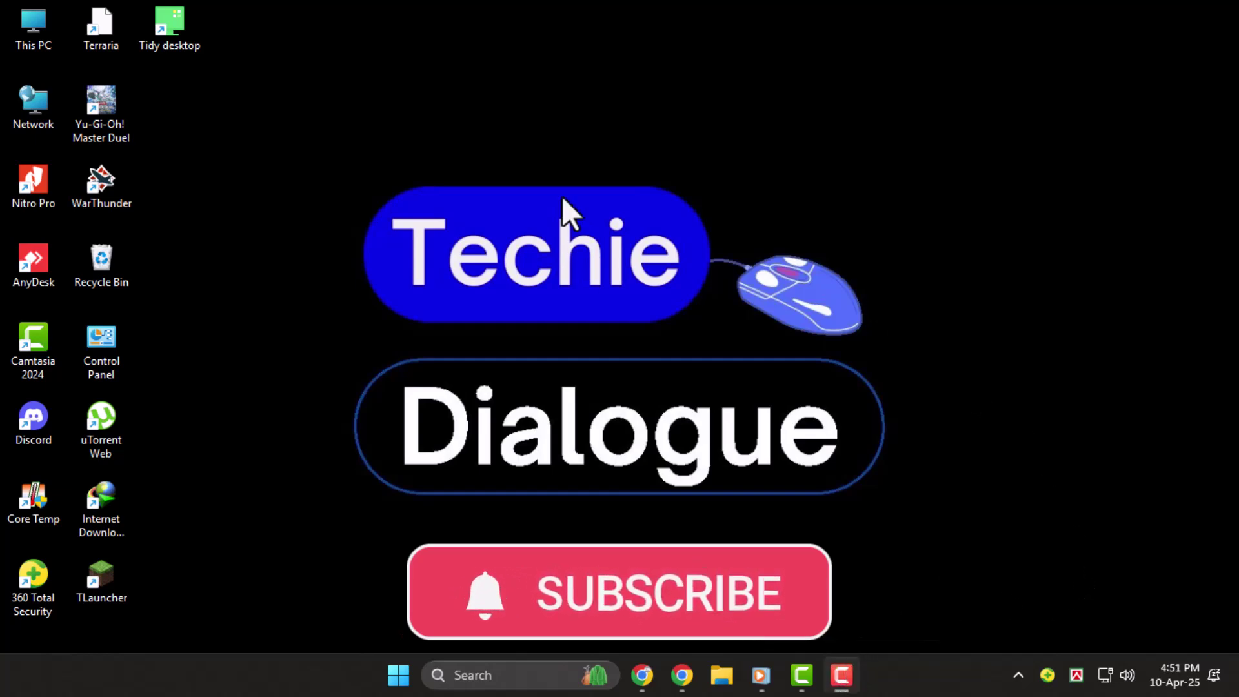